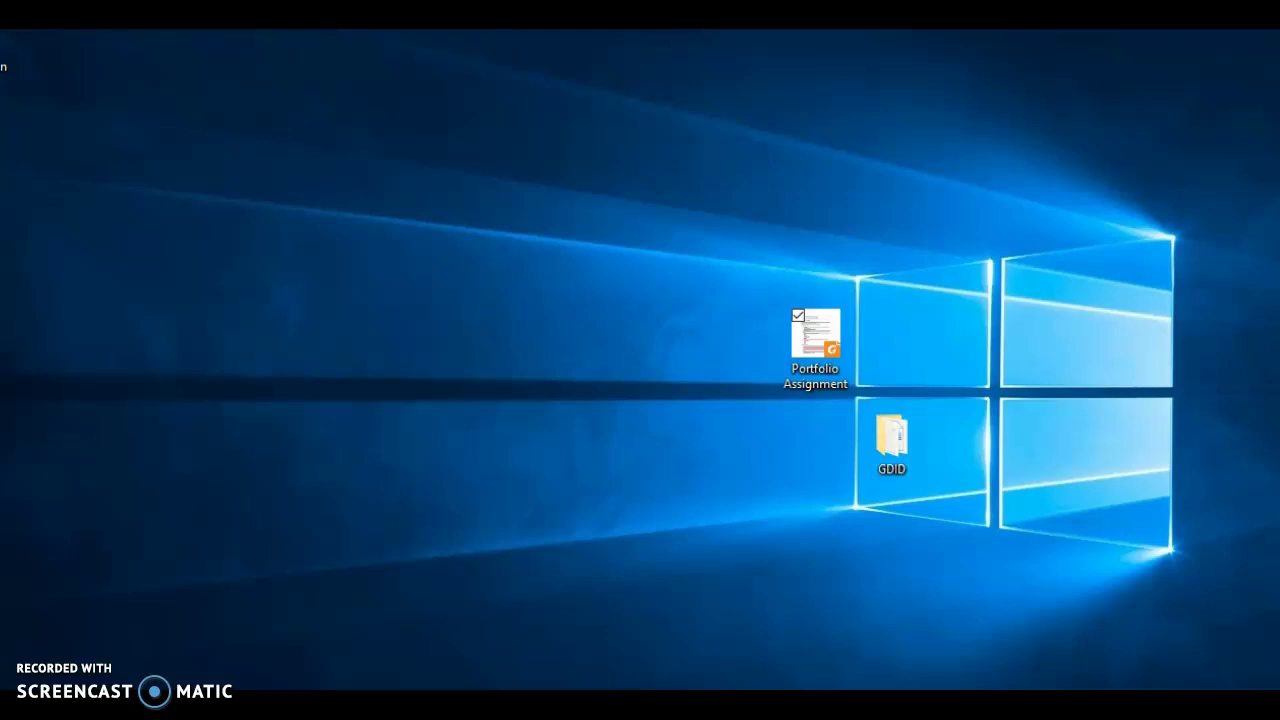
# - Switch to Foxit Reader and open Portfolio Assignment.pdf from Recent Files
pyautogui.hotkey('alt', 'Tab')
pyautogui.press('Tab')
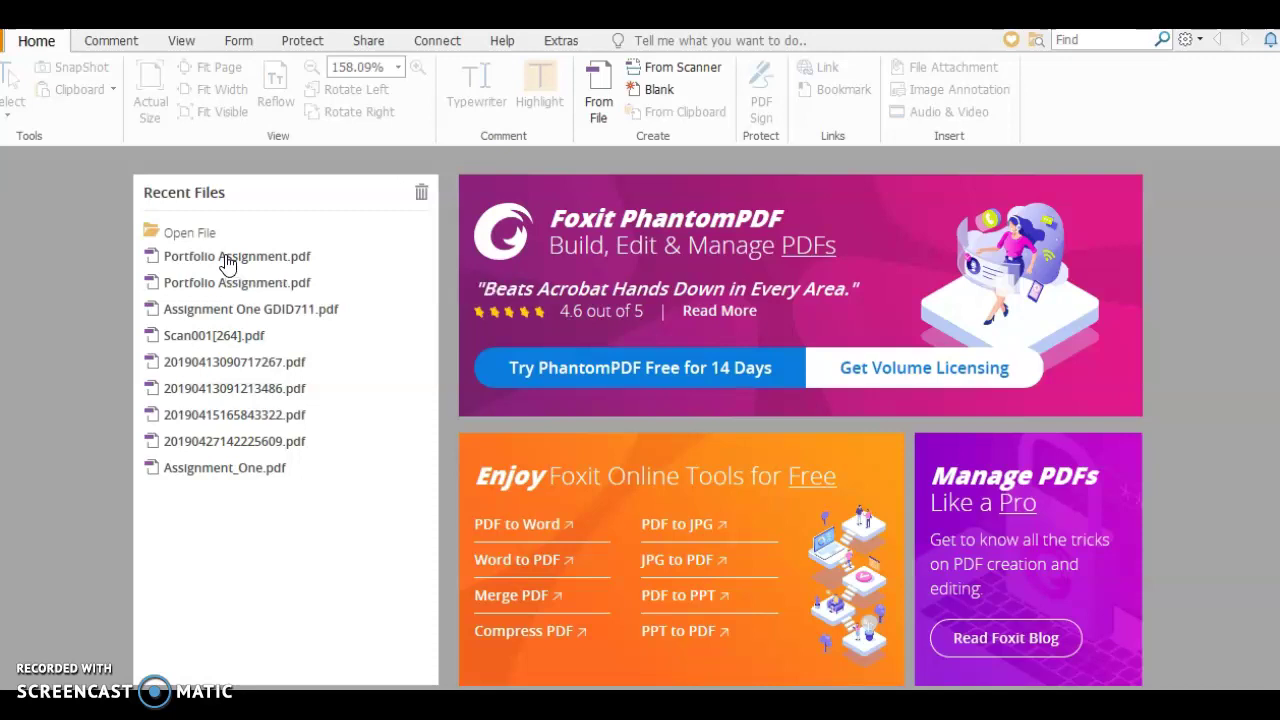
pyautogui.click(226, 260)
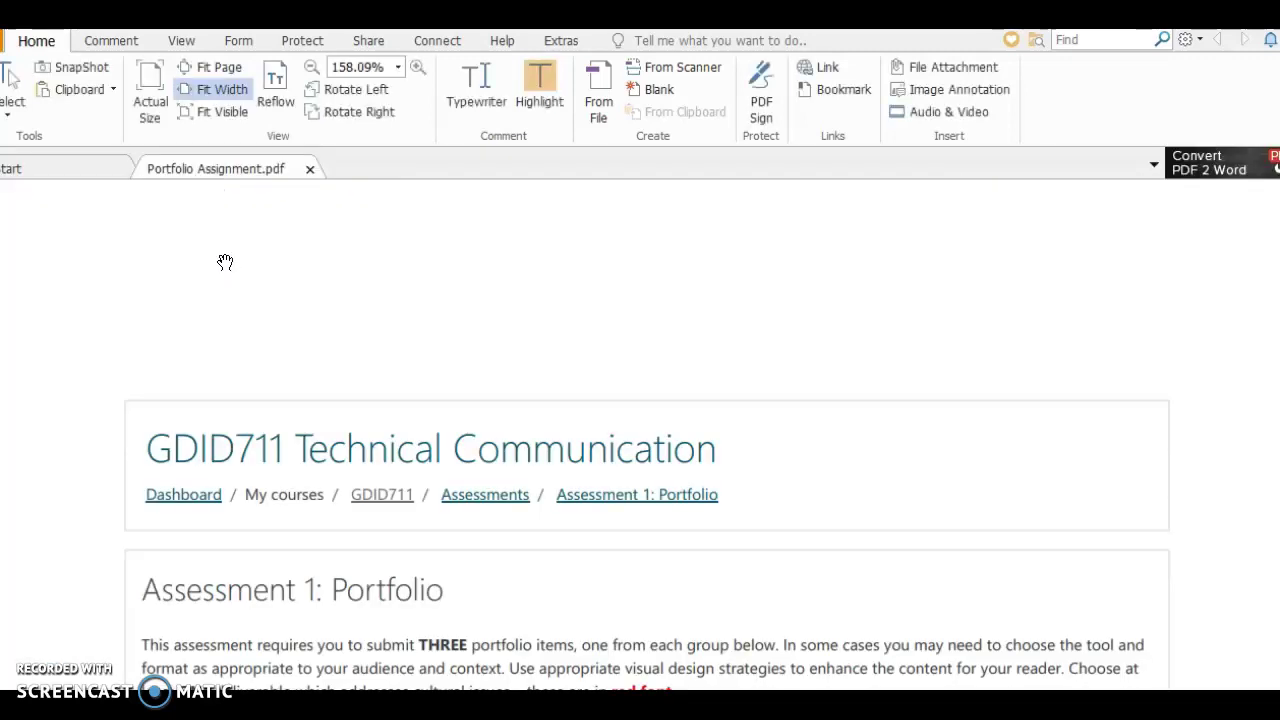
# - Scroll down and up through the Portfolio Assignment pages
pyautogui.scroll(-2, 646, 440)
pyautogui.scroll(-2, 646, 440)
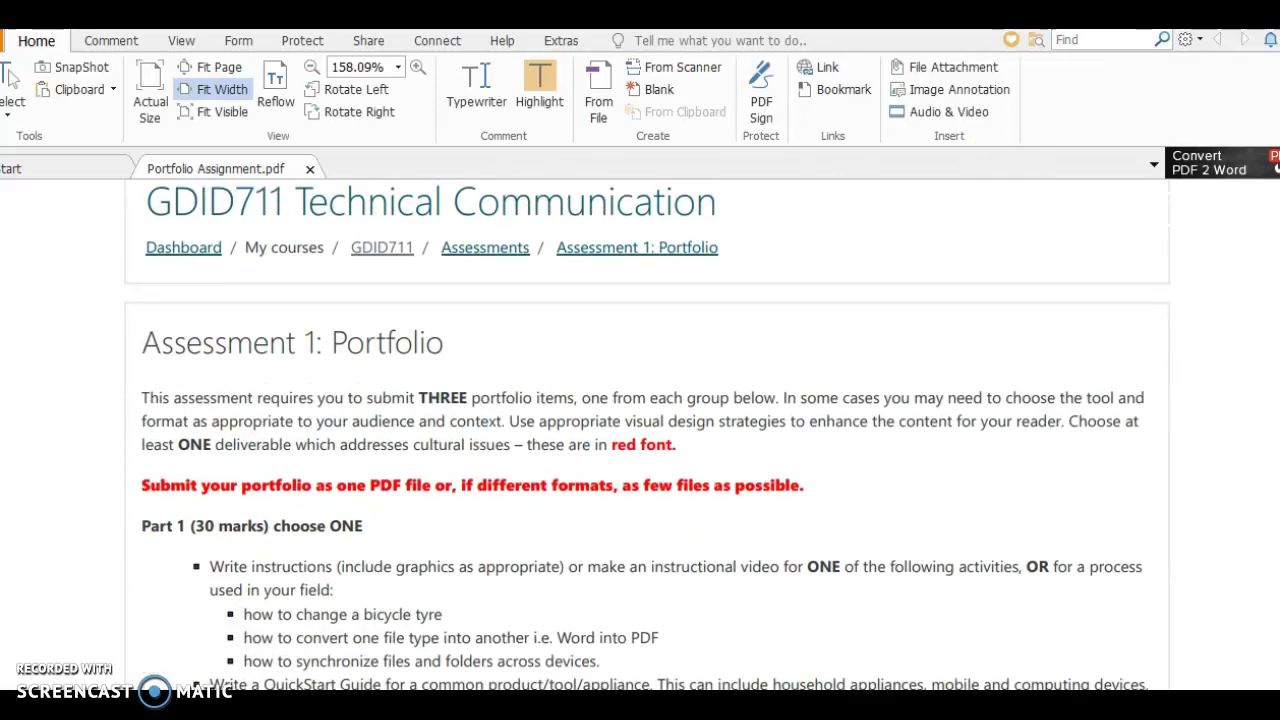
pyautogui.scroll(-5, 646, 440)
pyautogui.scroll(-4, 646, 440)
pyautogui.scroll(-2, 646, 440)
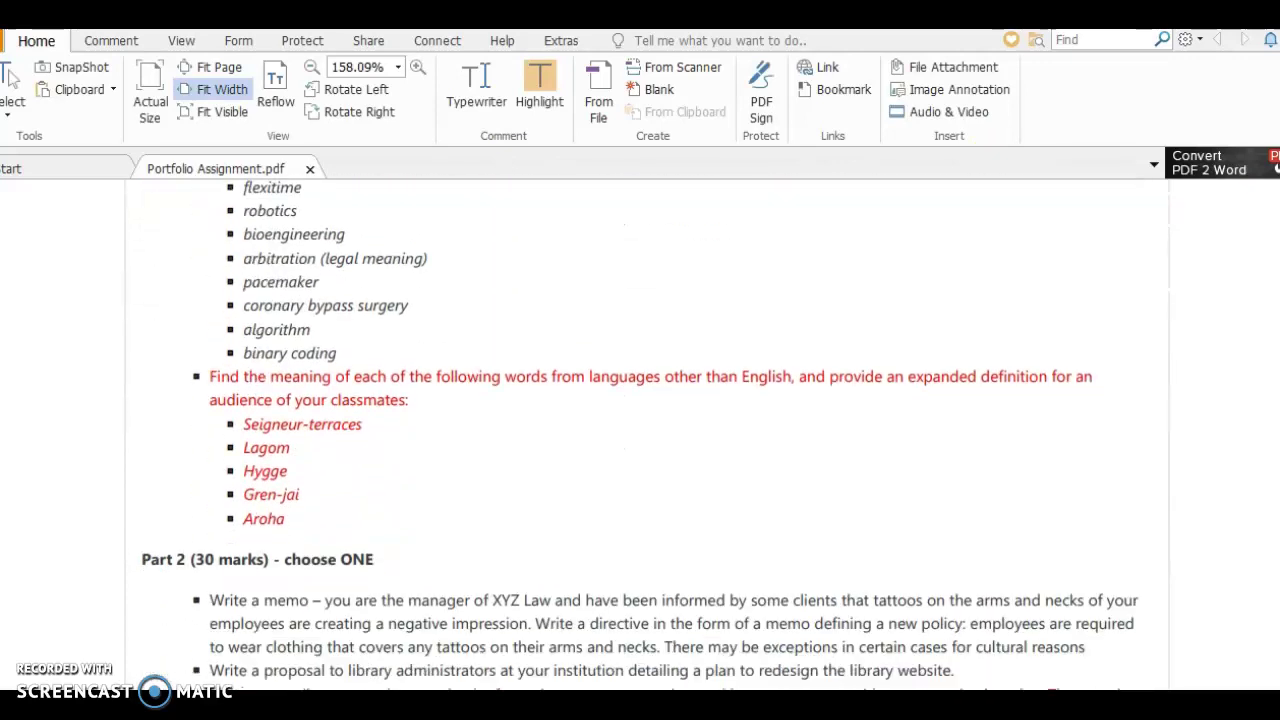
pyautogui.scroll(-2, 646, 440)
pyautogui.scroll(4, 646, 440)
pyautogui.scroll(4, 646, 440)
pyautogui.scroll(2, 646, 440)
pyautogui.scroll(1, 646, 440)
pyautogui.scroll(5, 646, 440)
pyautogui.scroll(-10, 646, 440)
pyautogui.scroll(-10, 646, 440)
pyautogui.scroll(-1, 646, 440)
pyautogui.scroll(-1, 646, 440)
pyautogui.scroll(-6, 646, 440)
pyautogui.scroll(-2, 646, 440)
pyautogui.scroll(-8, 646, 440)
pyautogui.scroll(-8, 646, 440)
pyautogui.scroll(-5, 646, 440)
pyautogui.scroll(-10, 646, 440)
pyautogui.scroll(-2, 646, 440)
pyautogui.scroll(-2, 646, 440)
pyautogui.scroll(15, 646, 440)
pyautogui.scroll(10, 646, 440)
pyautogui.scroll(1, 646, 440)
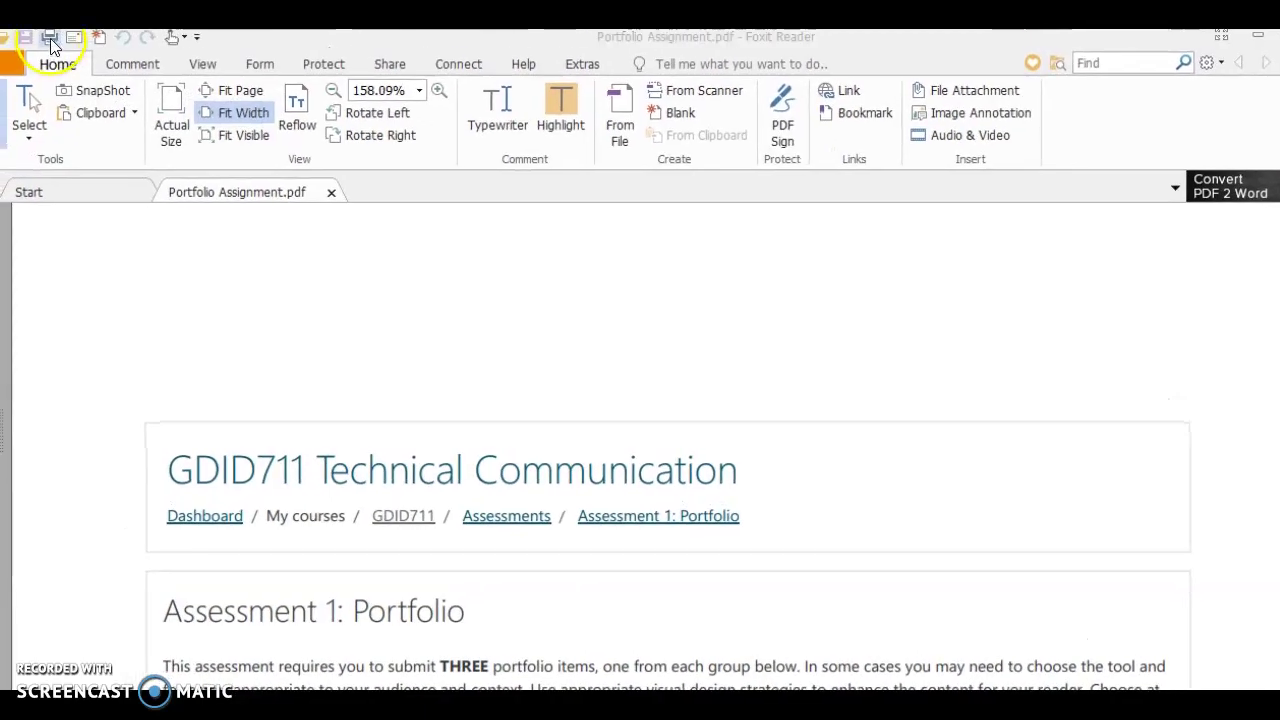
# - Print page range 1 only to the Microsoft Print to PDF printer
pyautogui.click(50, 40)
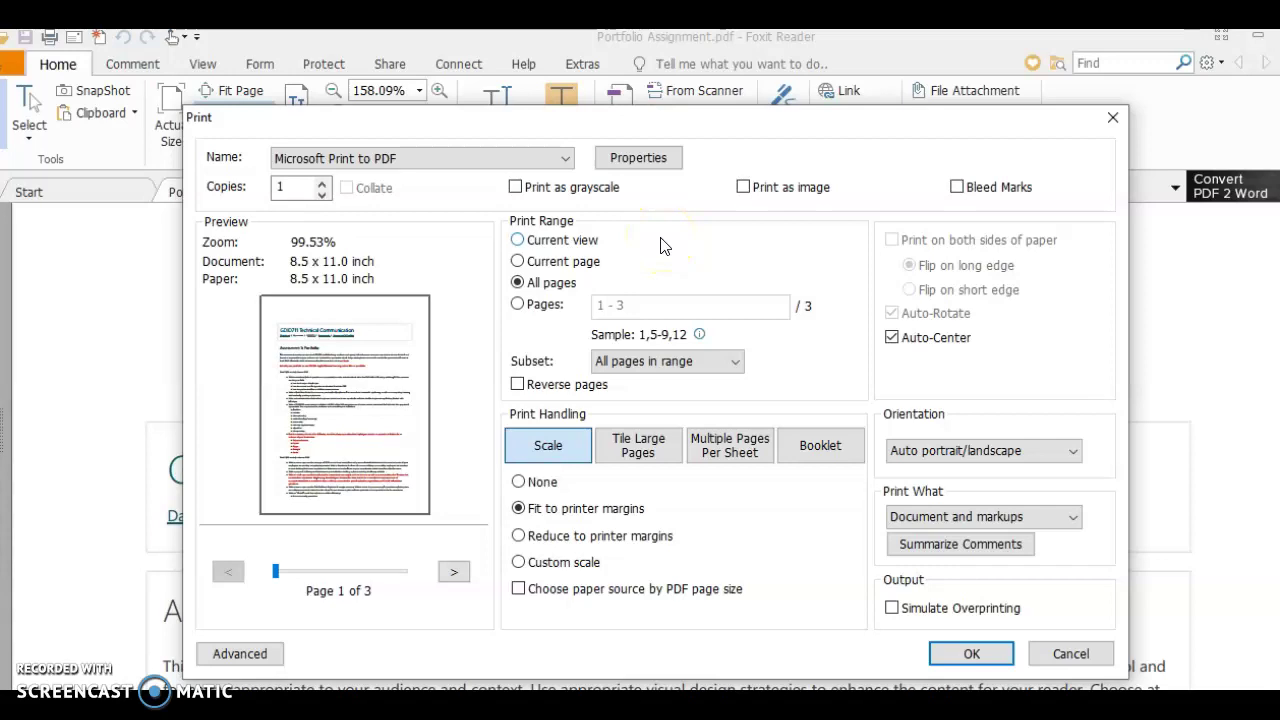
pyautogui.click(563, 160)
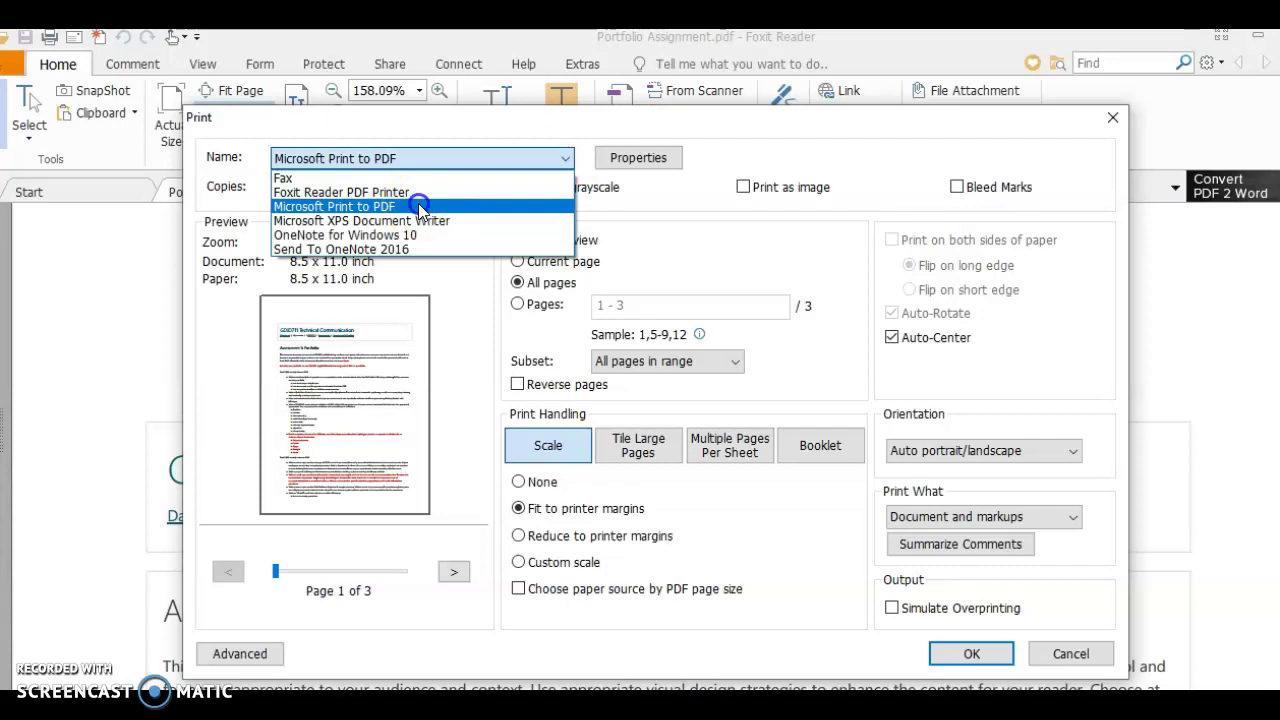
pyautogui.click(420, 207)
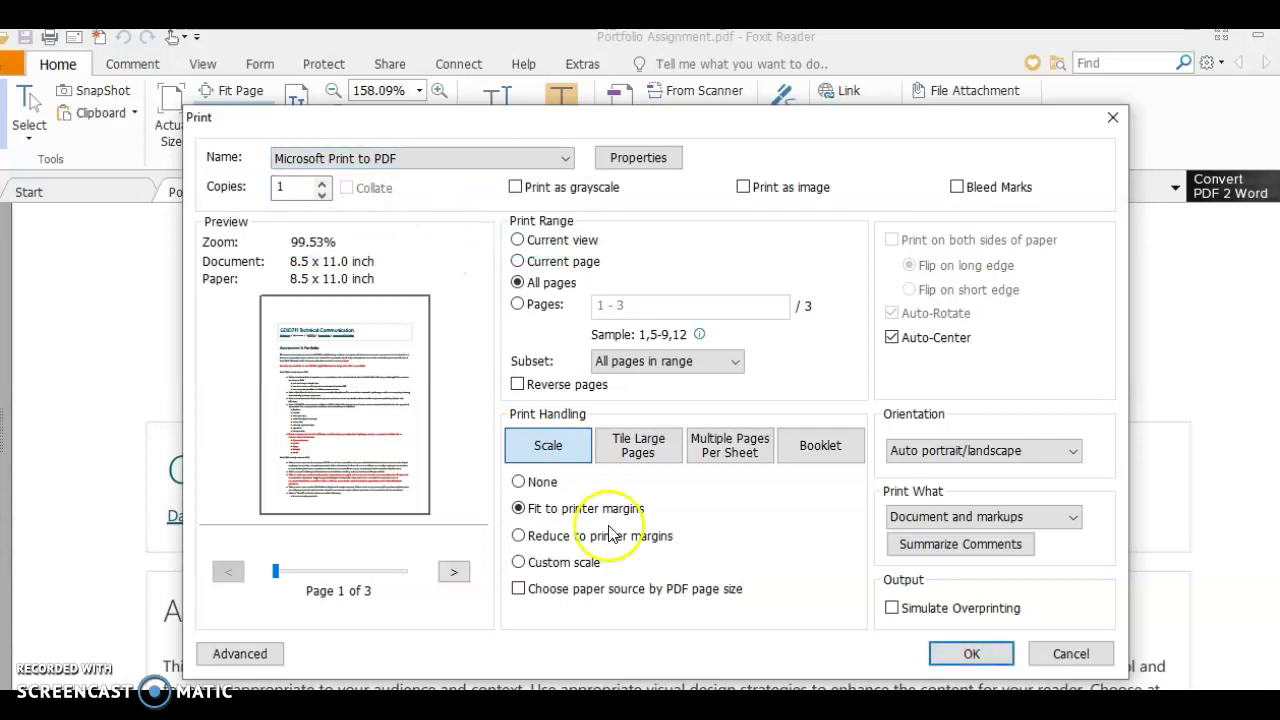
pyautogui.click(517, 305)
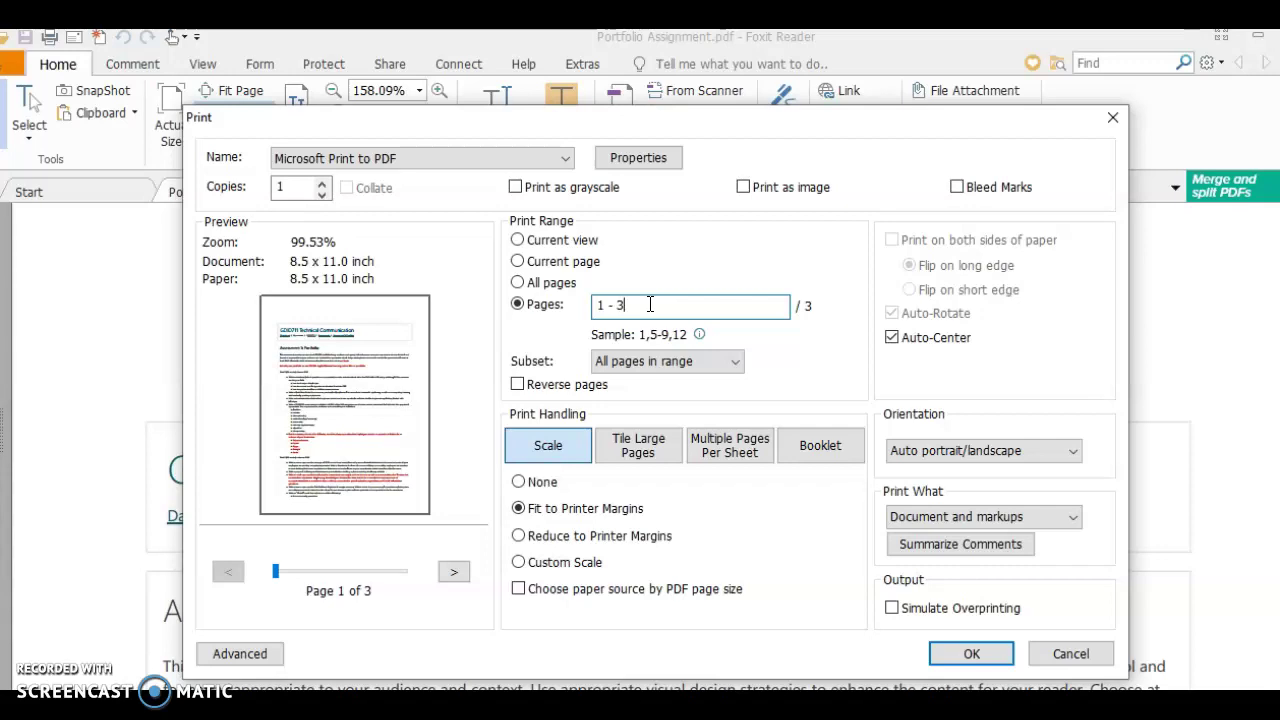
pyautogui.press('BackSpace')
pyautogui.press('BackSpace')
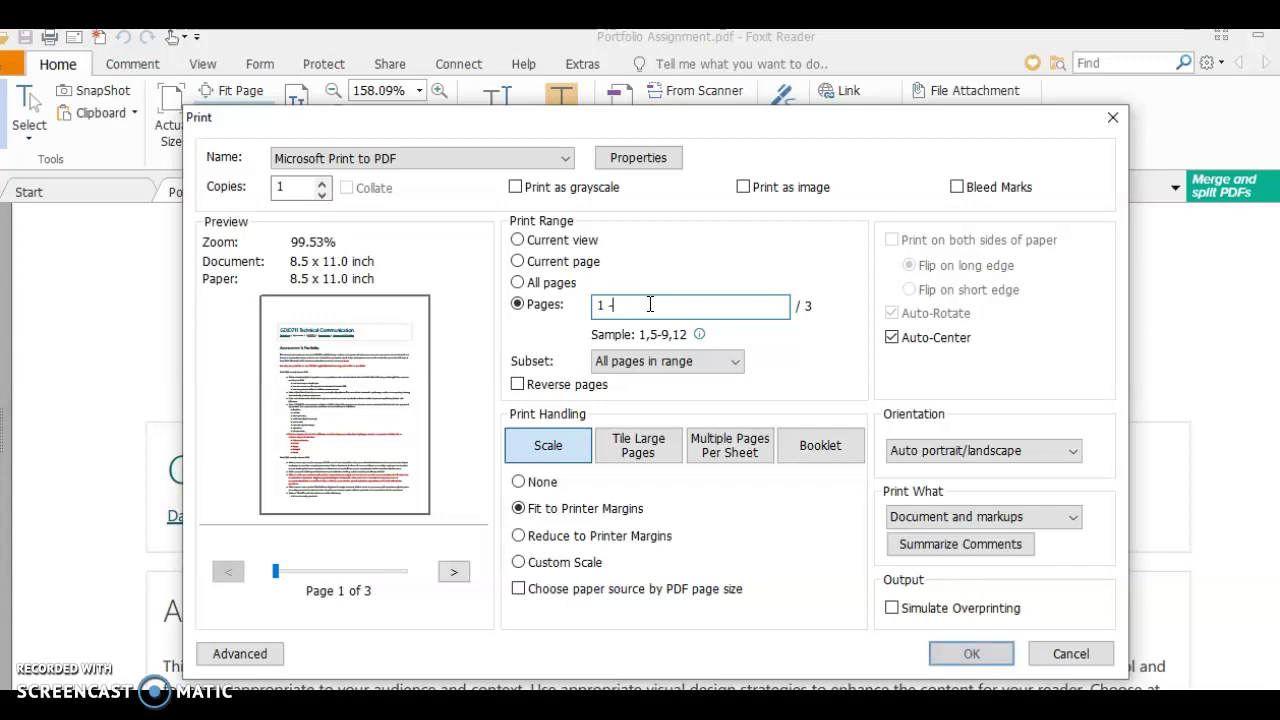
pyautogui.press('BackSpace')
pyautogui.press('BackSpace')
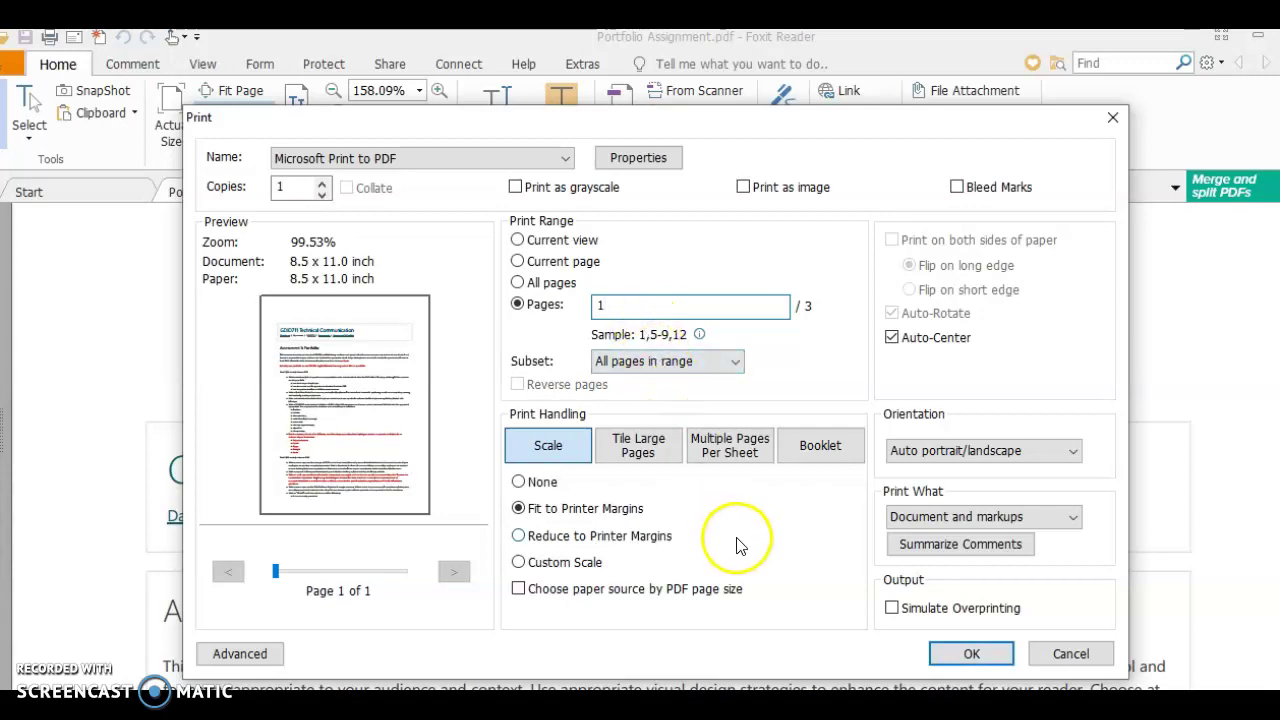
pyautogui.click(966, 655)
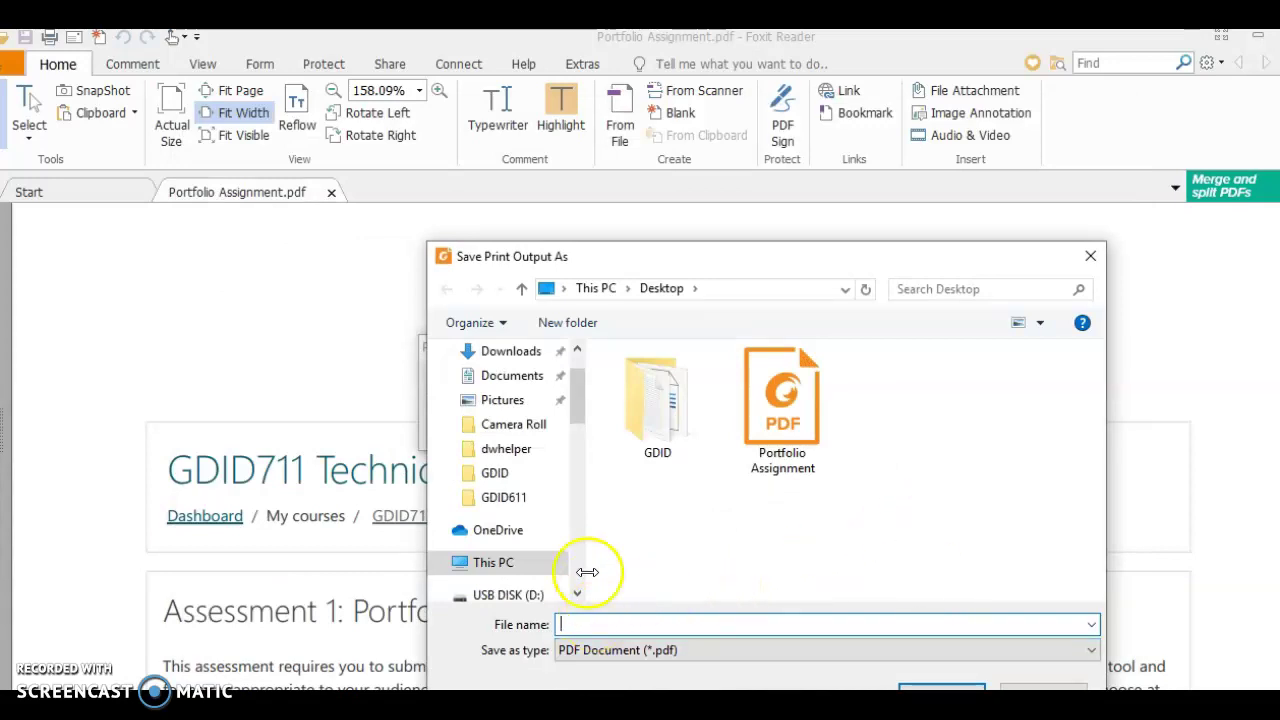
# - In Save Print Output As, save to Desktop with file name 'Page 1 Portfolio Assignment'
pyautogui.moveTo(574, 380); pyautogui.dragTo(574, 352)
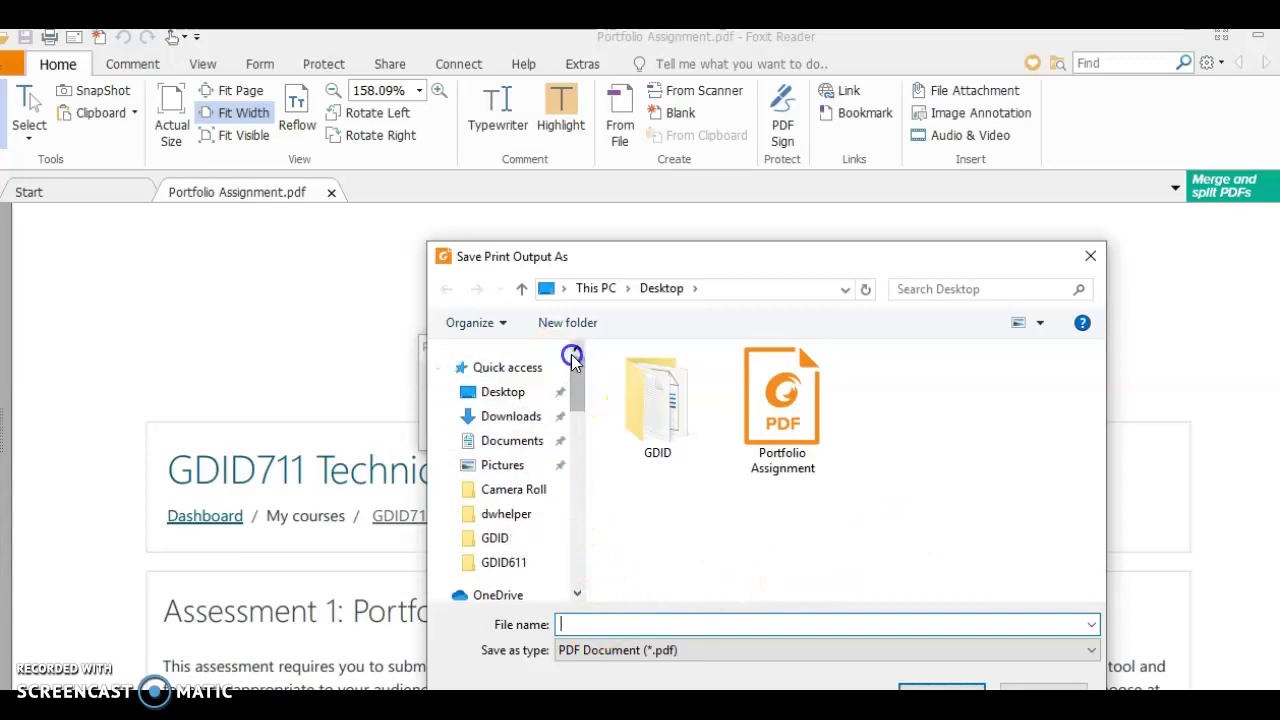
pyautogui.click(498, 394)
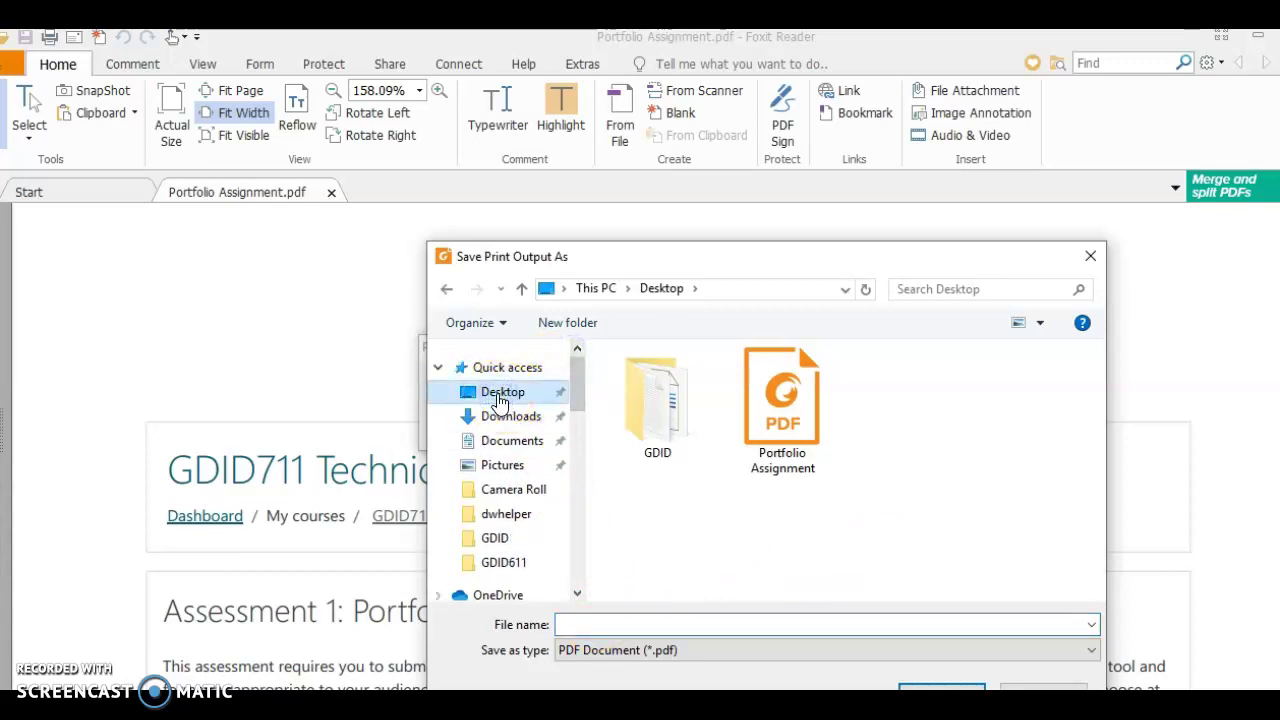
pyautogui.click(584, 621)
pyautogui.write('Page ')
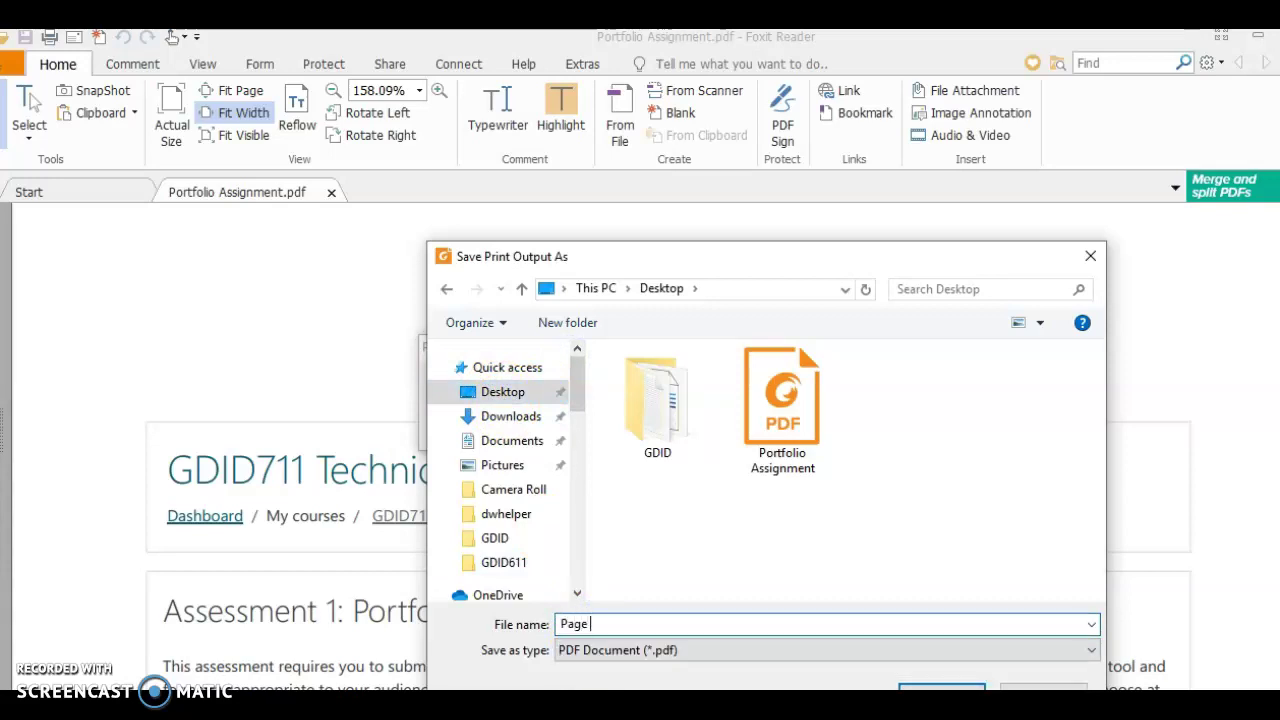
pyautogui.write('1')
pyautogui.write(' Portfolio Assignment')
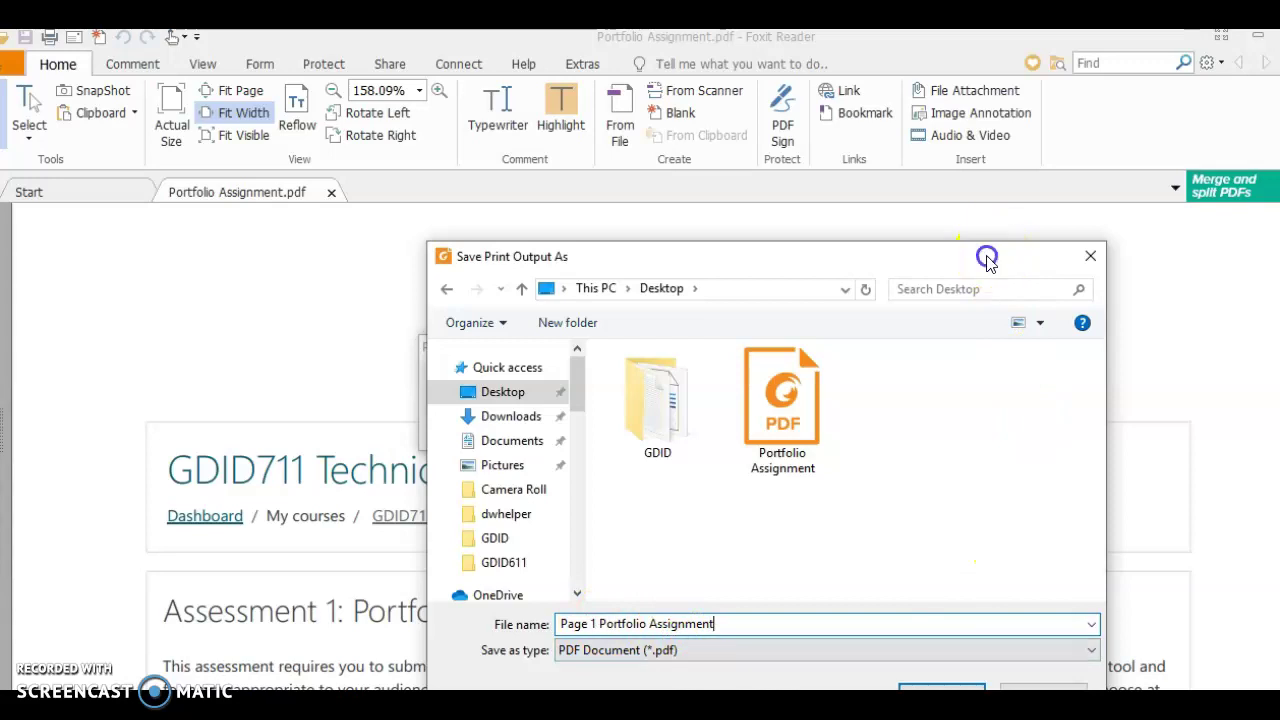
pyautogui.moveTo(988, 256); pyautogui.dragTo(940, 217)
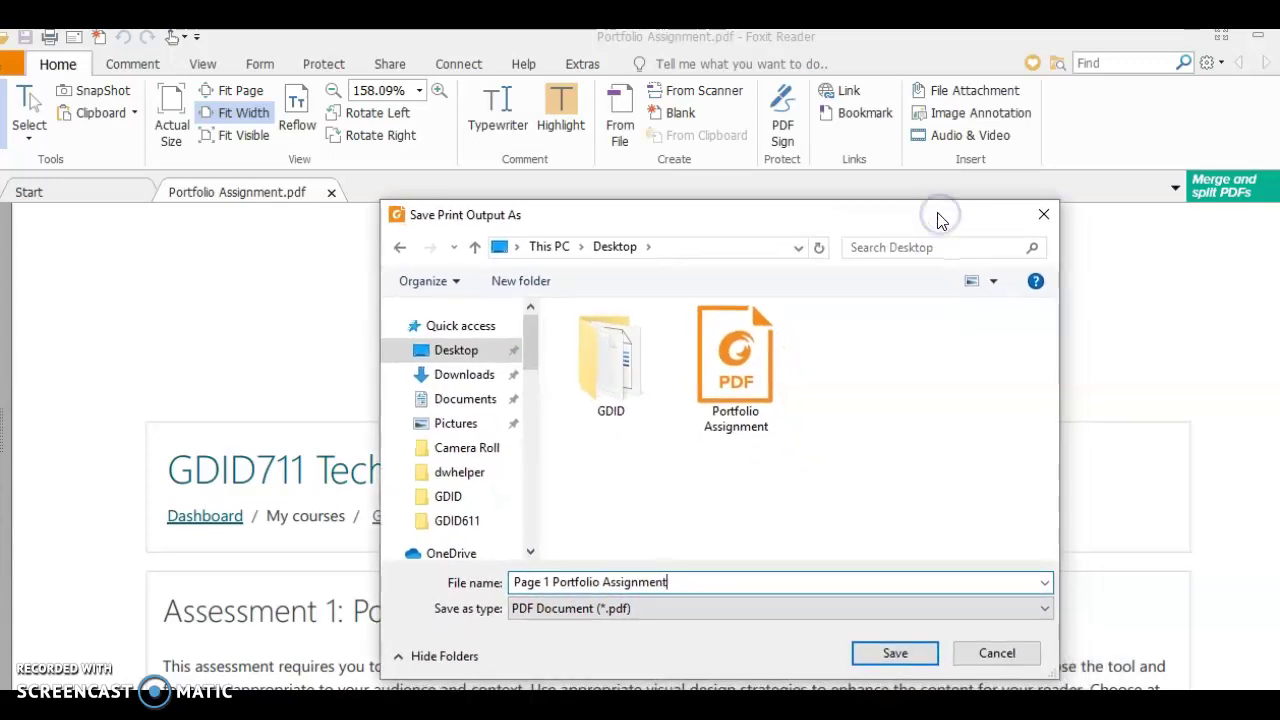
pyautogui.click(914, 658)
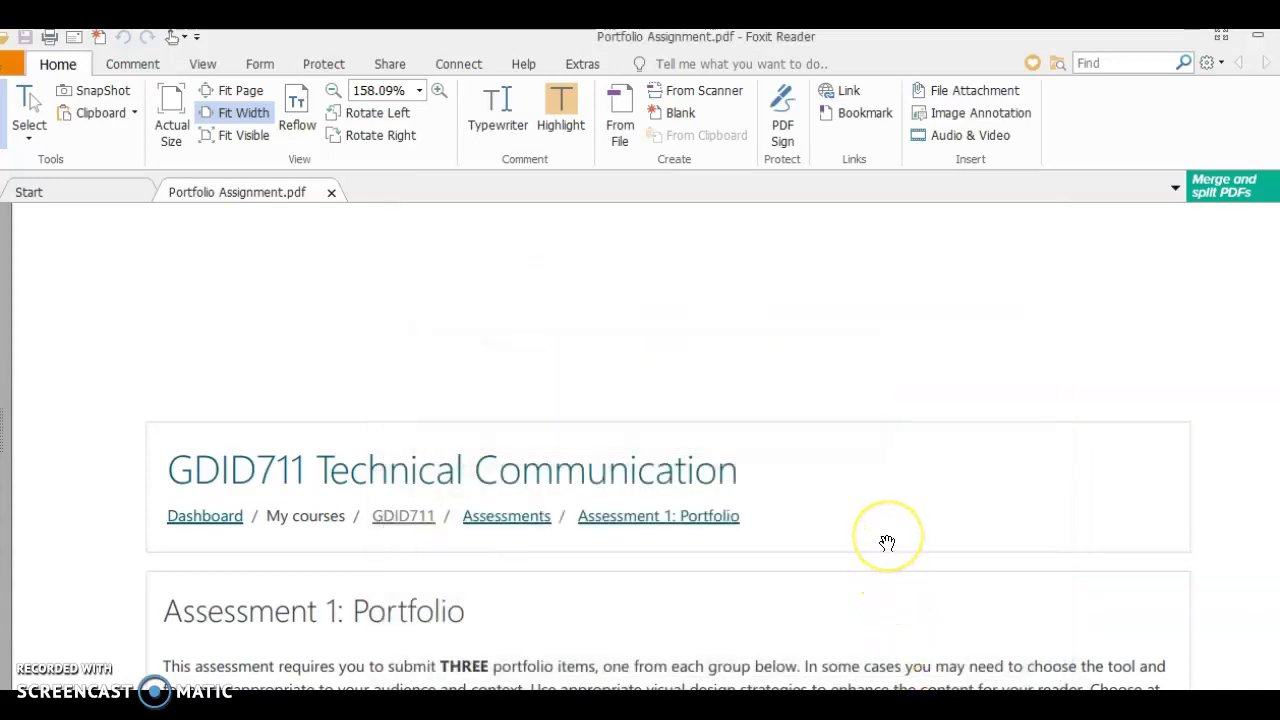
# - Minimize Foxit, move the Page 1 Portfolio Assignment desktop icon to the centre, and open it
pyautogui.click(789, 474)
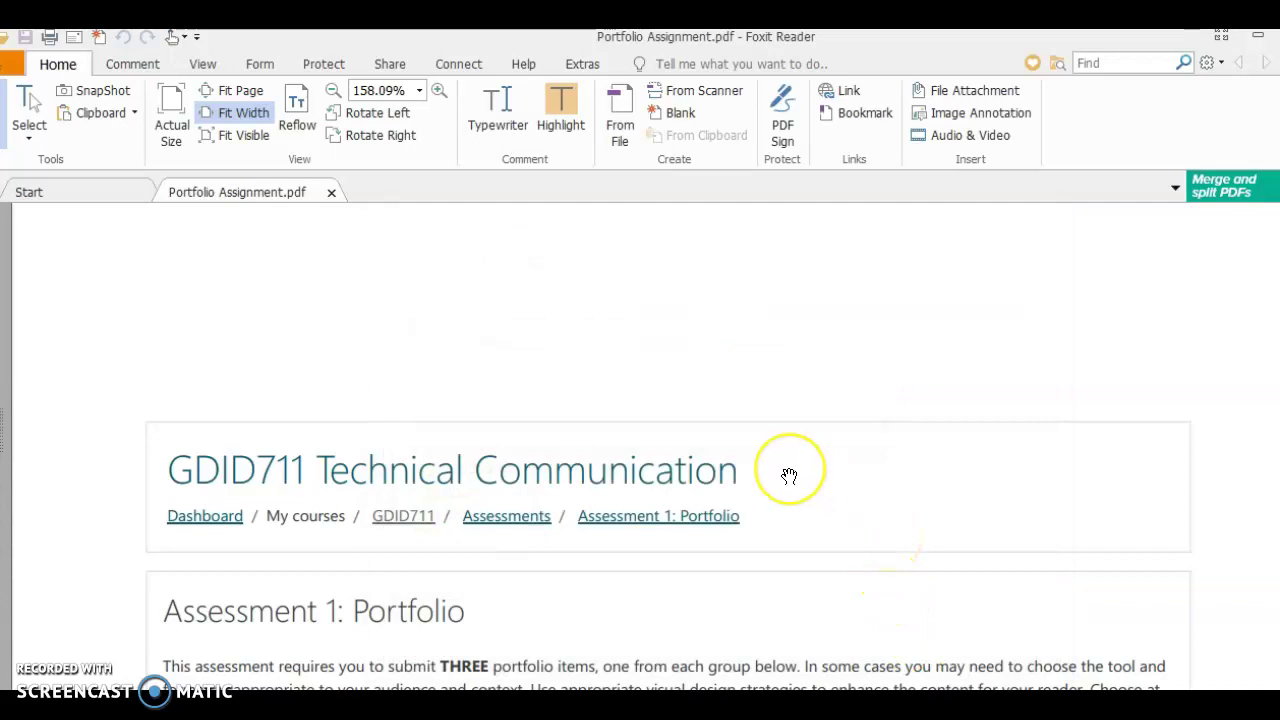
pyautogui.click(1260, 43)
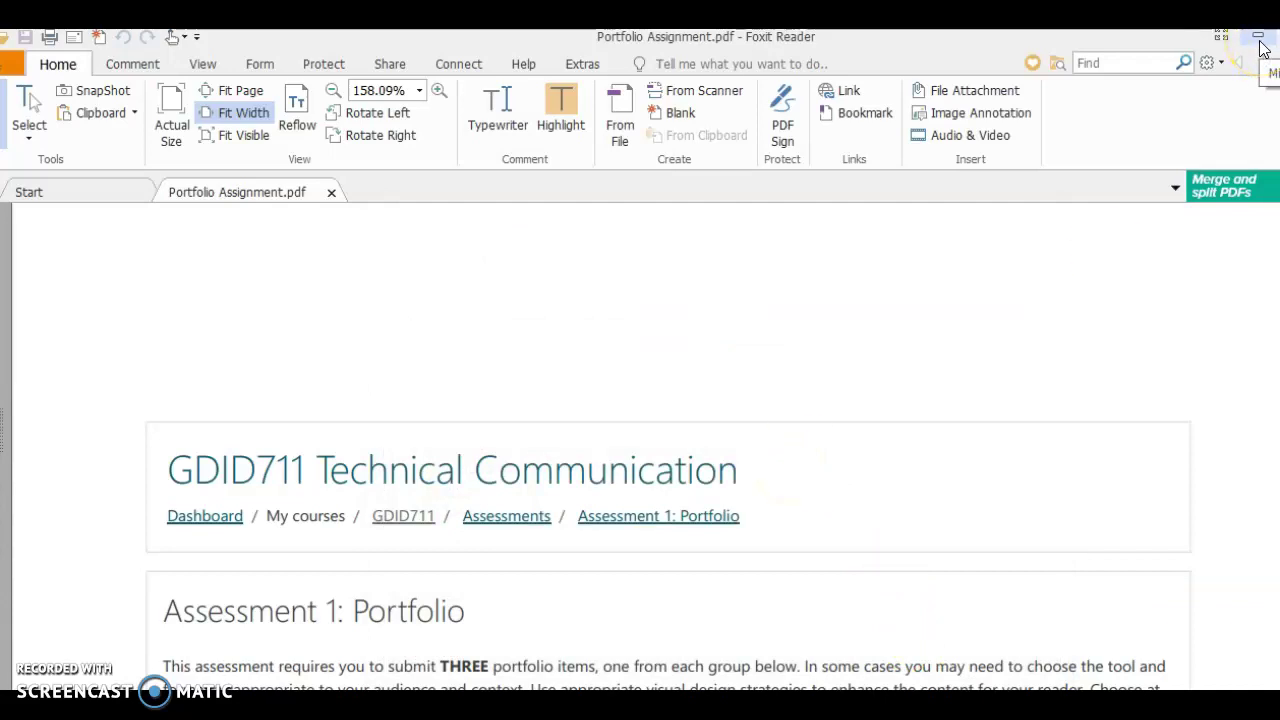
pyautogui.click(1260, 44)
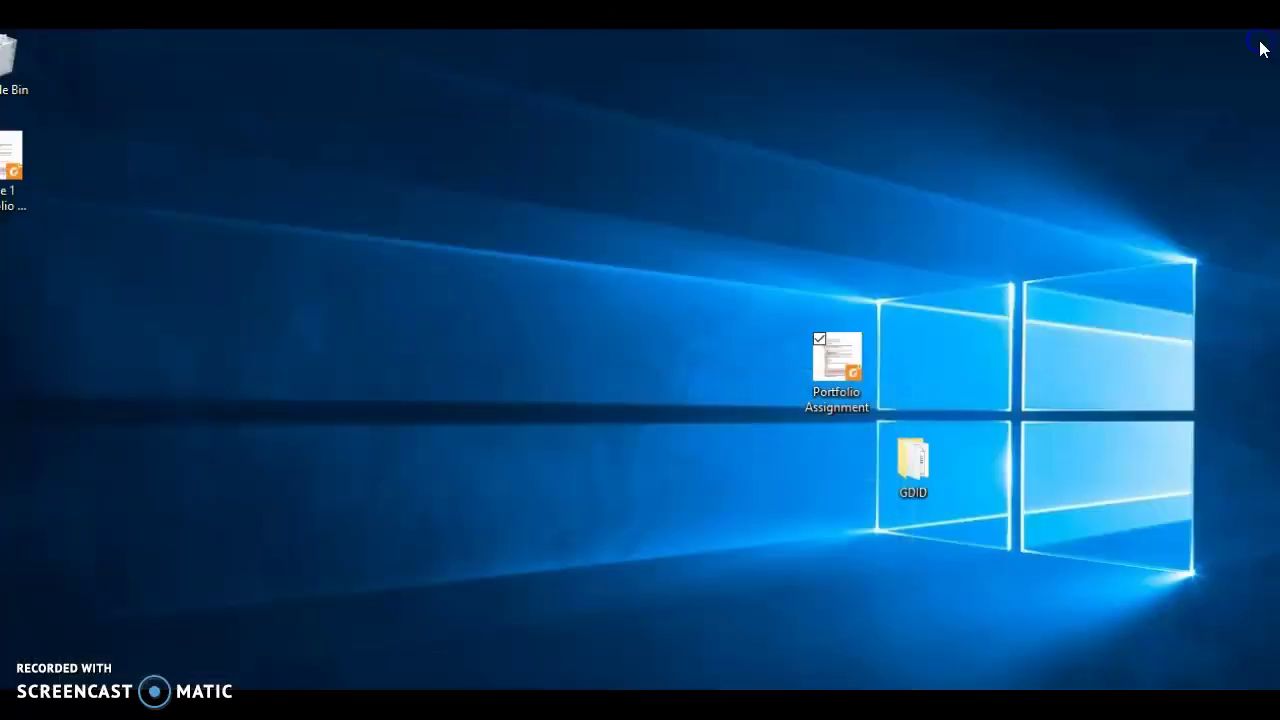
pyautogui.moveTo(14, 150)
pyautogui.mouseDown()
pyautogui.moveTo(65, 146)
pyautogui.moveTo(477, 280)
pyautogui.mouseUp()
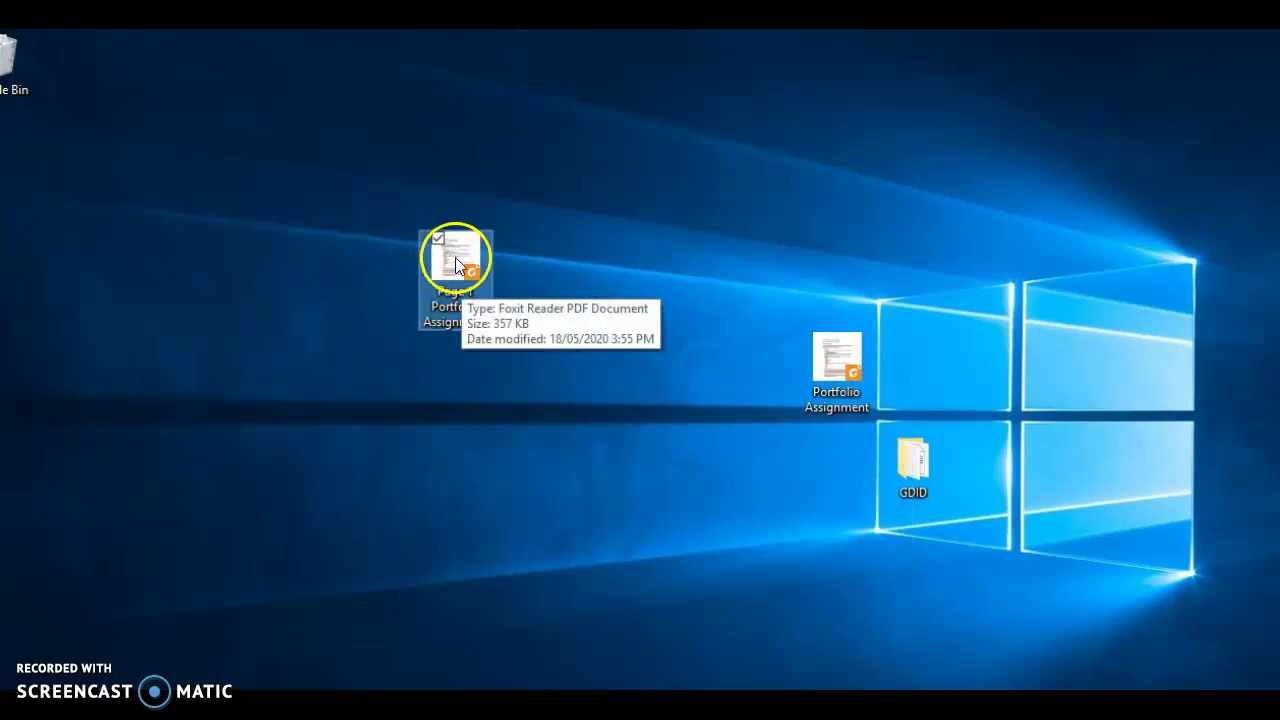
pyautogui.doubleClick(456, 264)
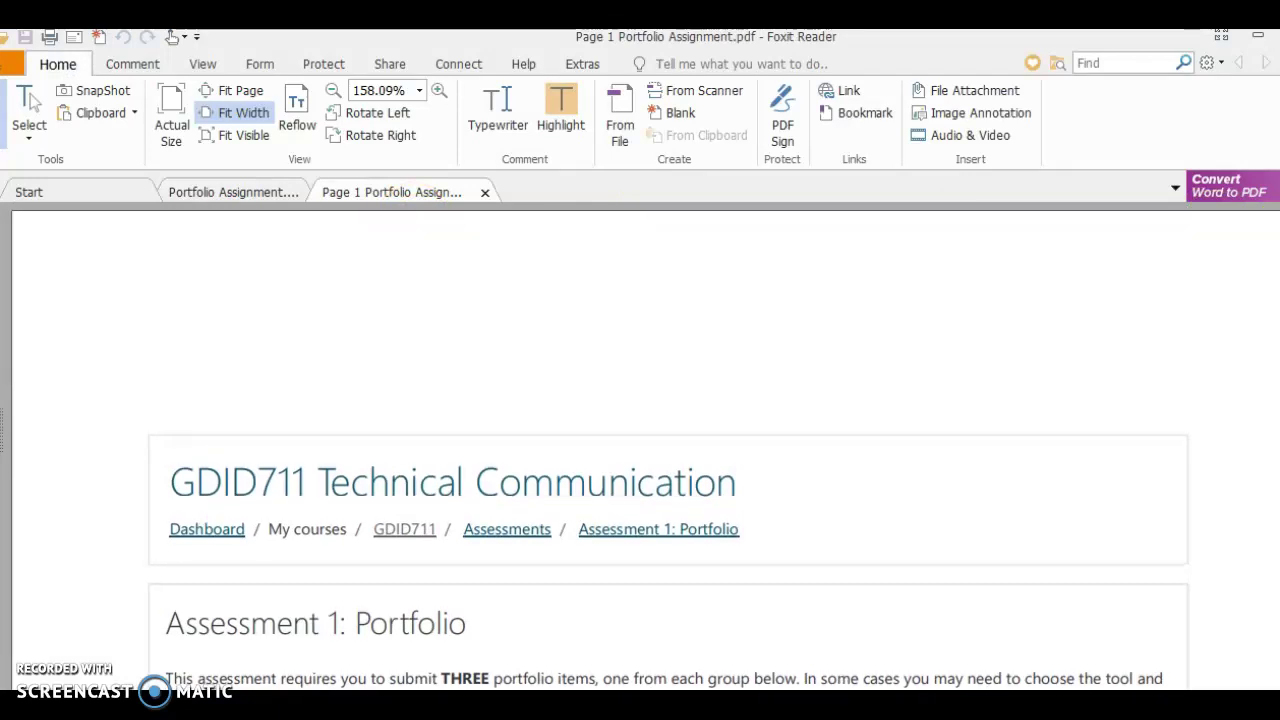
# - Scroll through Page 1 Portfolio Assignment.pdf to verify it has a single page, then return to the top
pyautogui.scroll(-1, 640, 450)
pyautogui.scroll(-5, 640, 450)
pyautogui.scroll(-4, 640, 450)
pyautogui.scroll(-5, 640, 450)
pyautogui.scroll(-8, 640, 450)
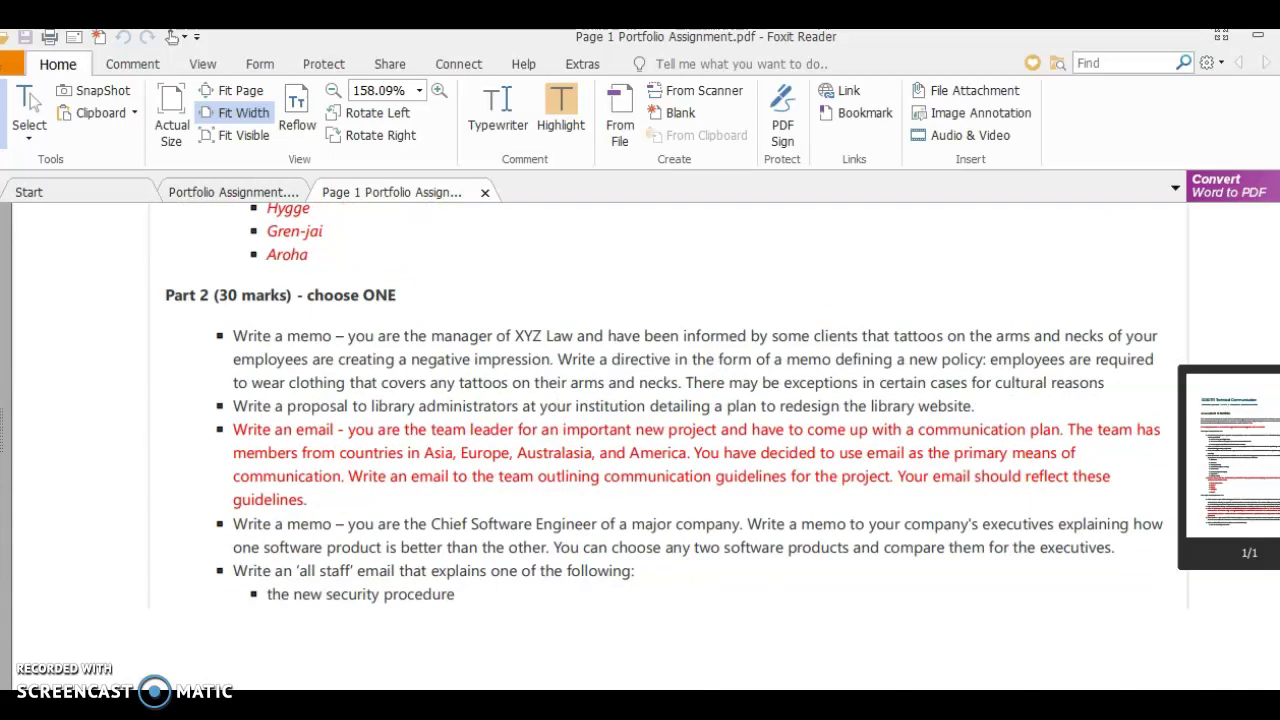
pyautogui.scroll(6, 640, 450)
pyautogui.scroll(15, 640, 450)
pyautogui.scroll(7, 640, 450)
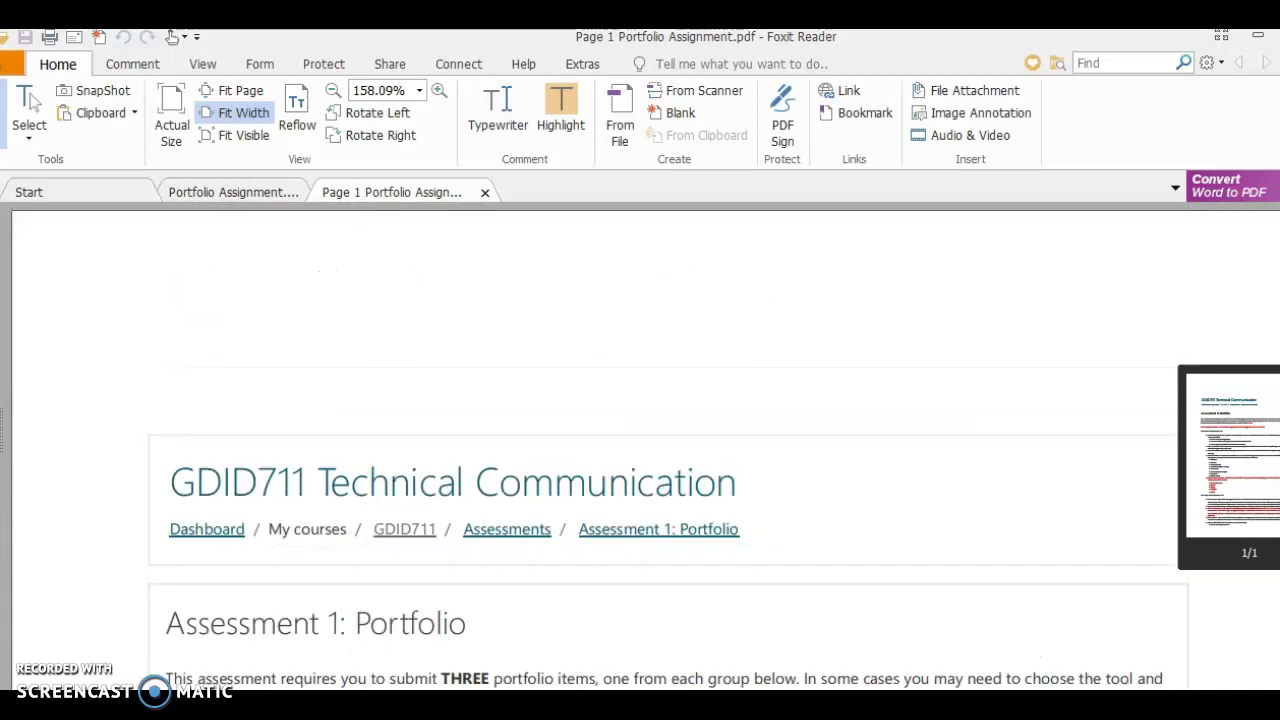